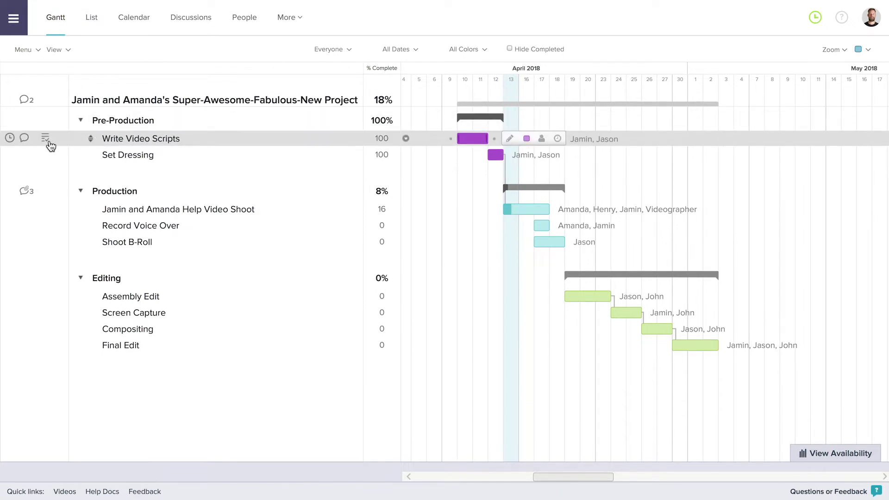
Step: Add the four Write Video Scripts checklist items, 'Write a Script about Checklists' through 'Finalize the Script'
left_click(46, 139)
type("Write a Script about Checklists")
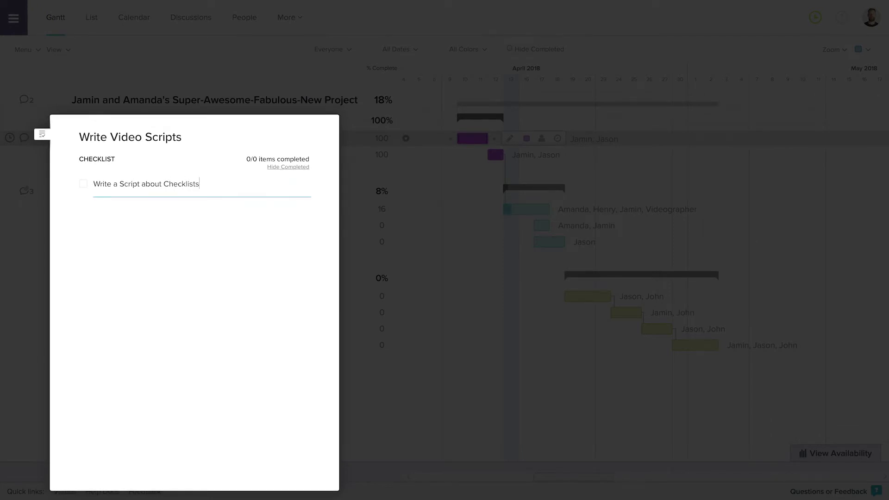
key("Return")
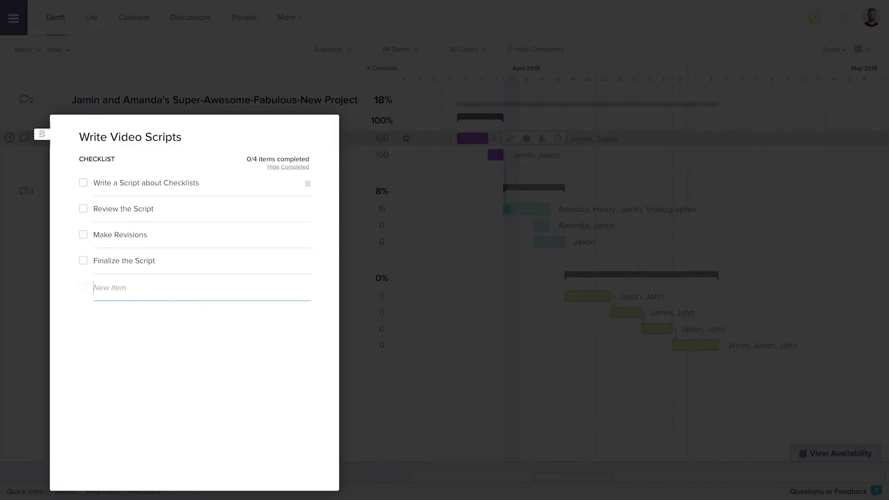
left_click(343, 211)
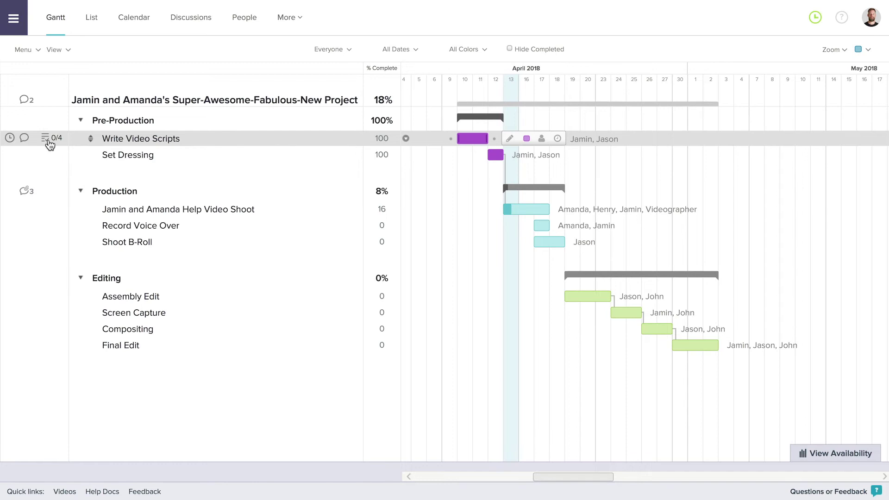
Step: Tick off every Write Video Scripts checklist item so the count reads 4/4
left_click(46, 141)
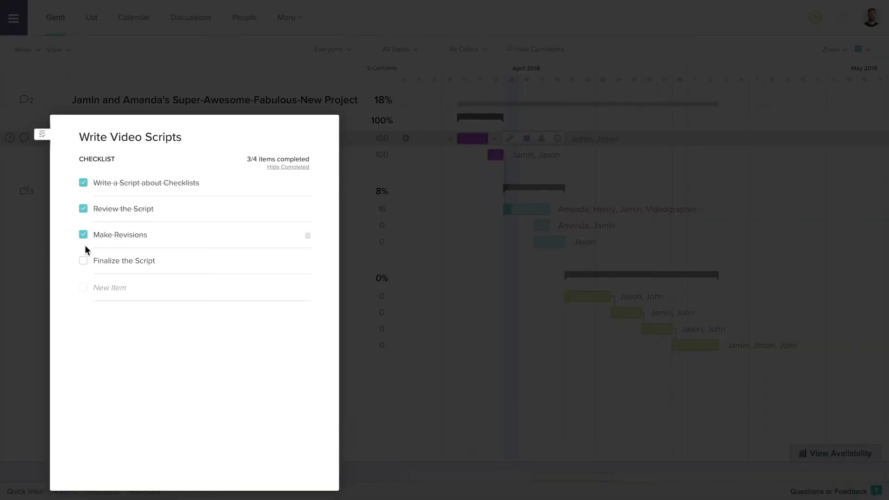
left_click(346, 241)
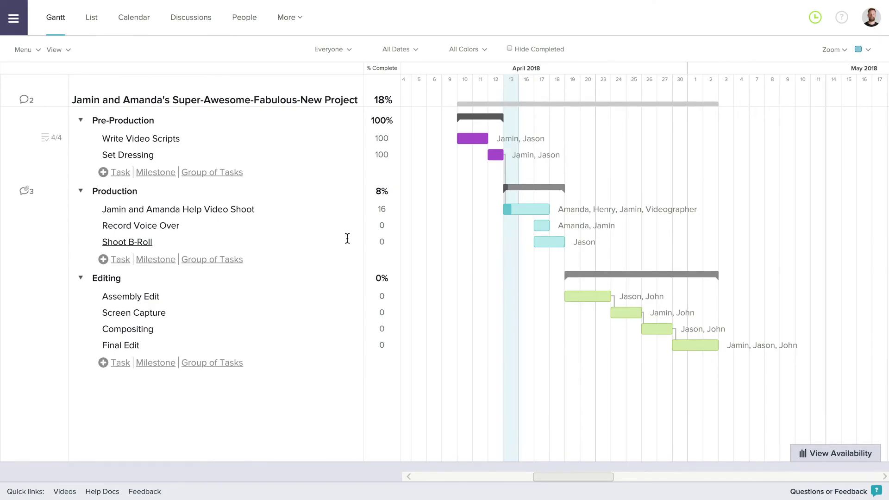